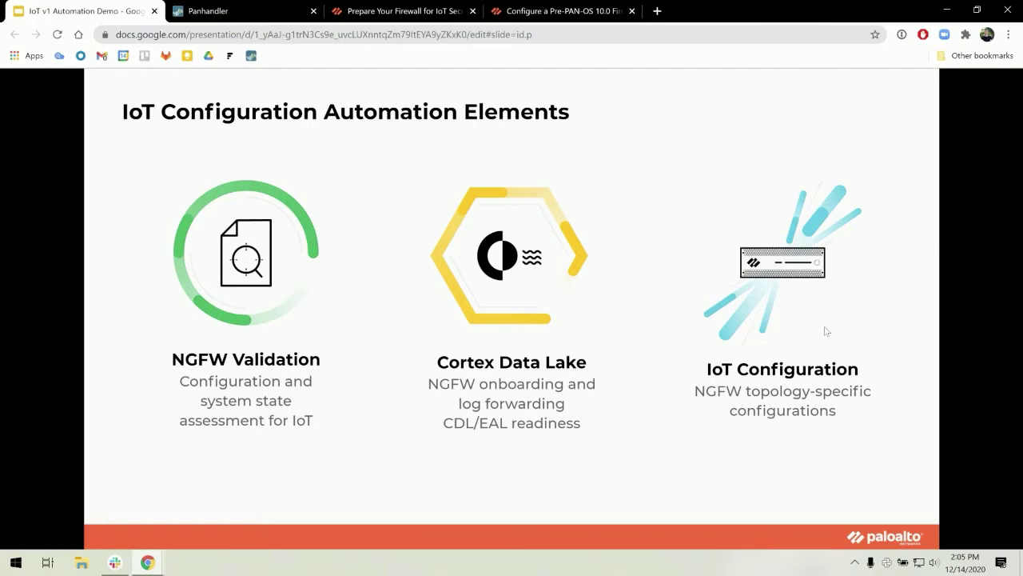
# Step: Switch to Panhandler and review the options offered by the NGFW Configurations for IOT-Readiness workflow form
pyautogui.click(250, 5)
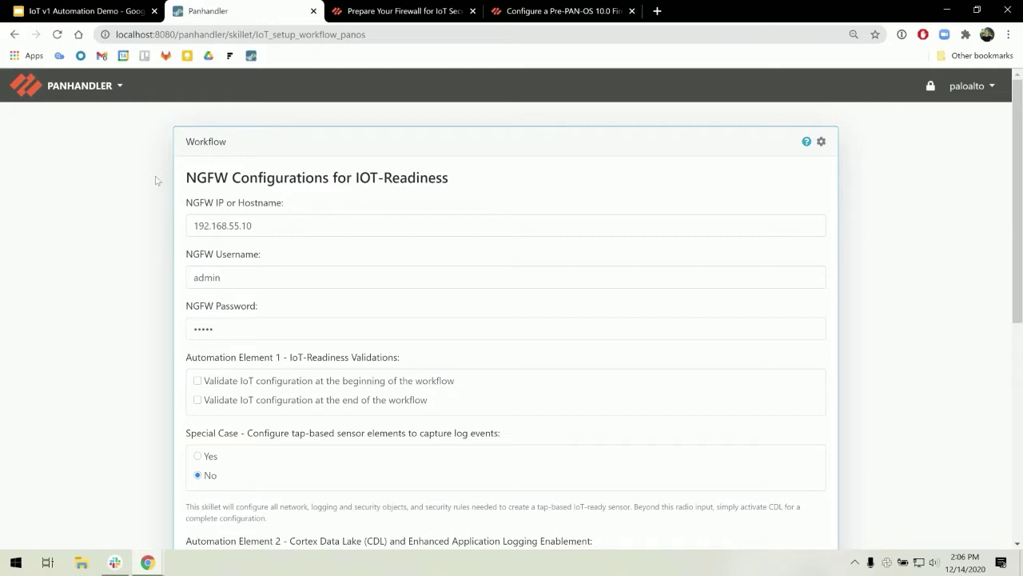
pyautogui.scroll(-2, 156, 181)
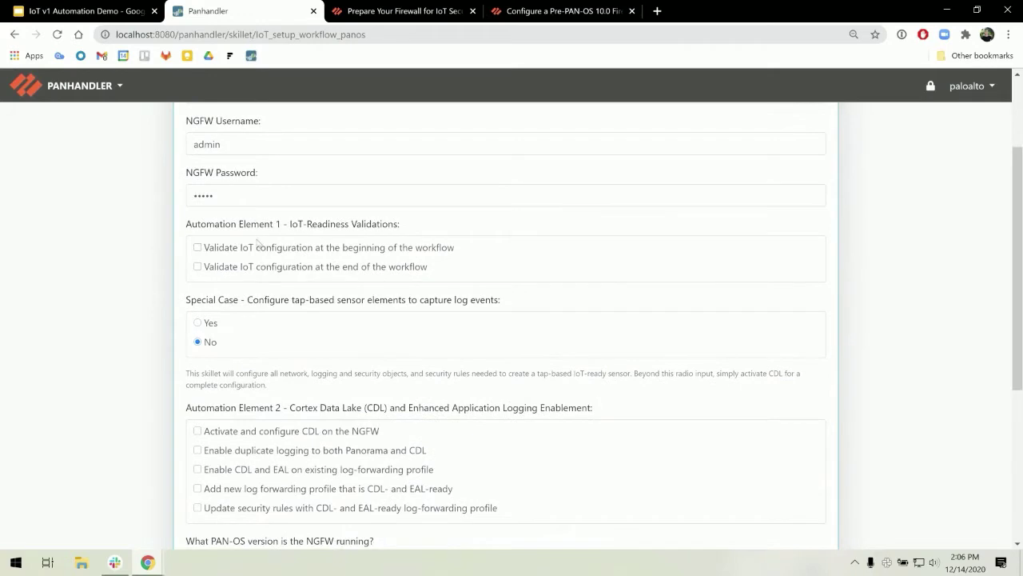
pyautogui.scroll(-2, 375, 264)
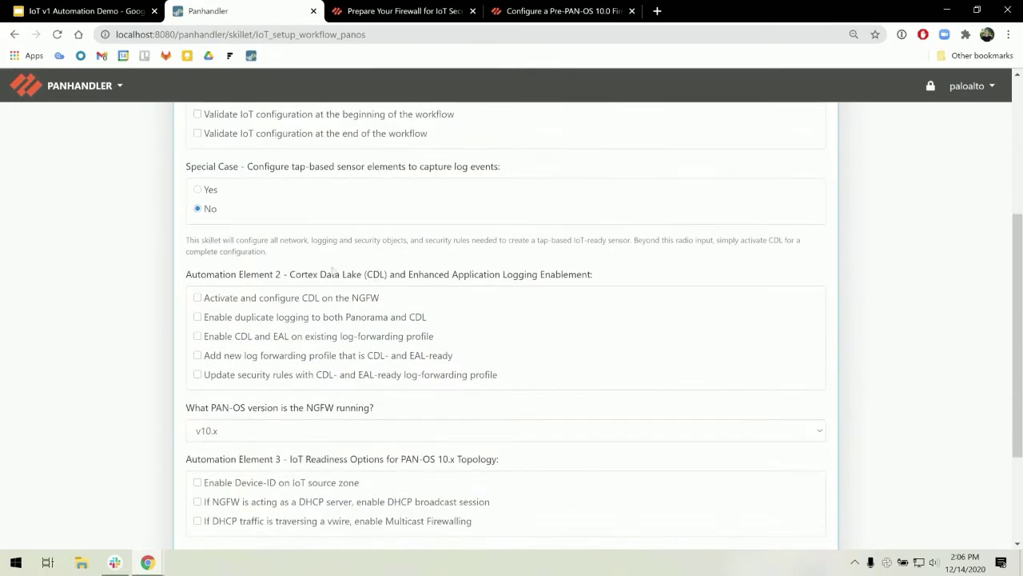
pyautogui.scroll(-1, 313, 267)
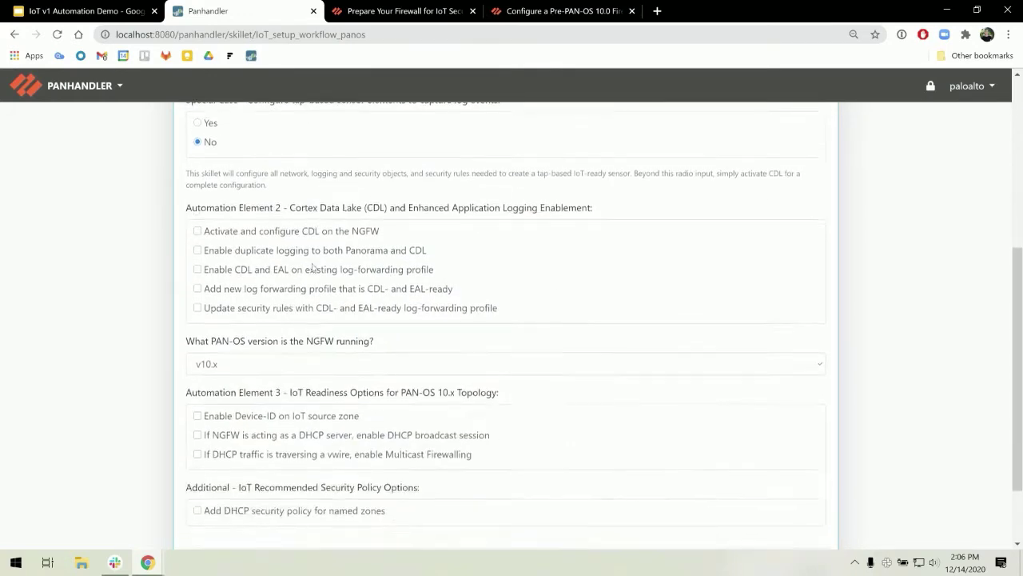
pyautogui.scroll(-1, 312, 267)
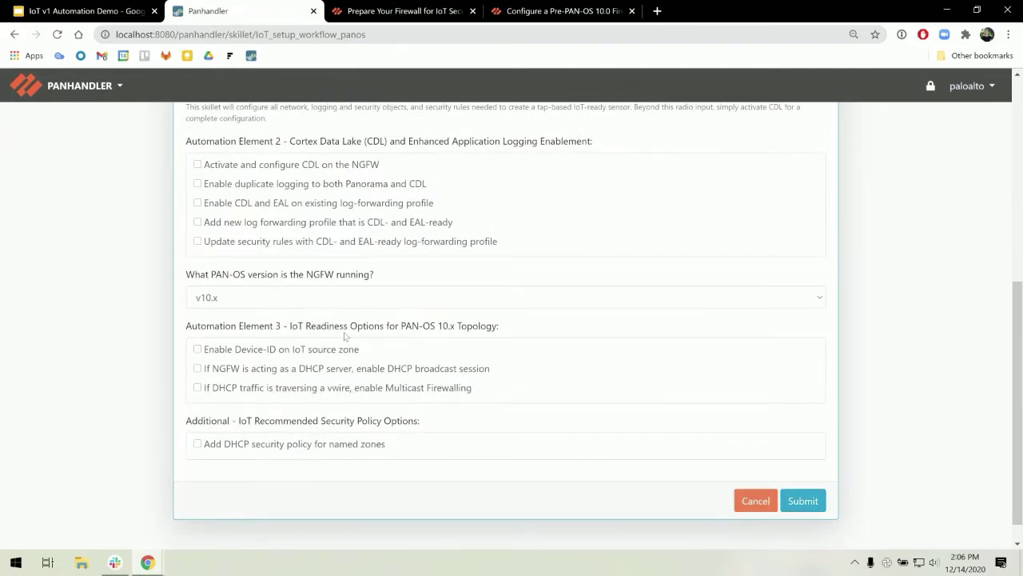
pyautogui.scroll(6, 345, 335)
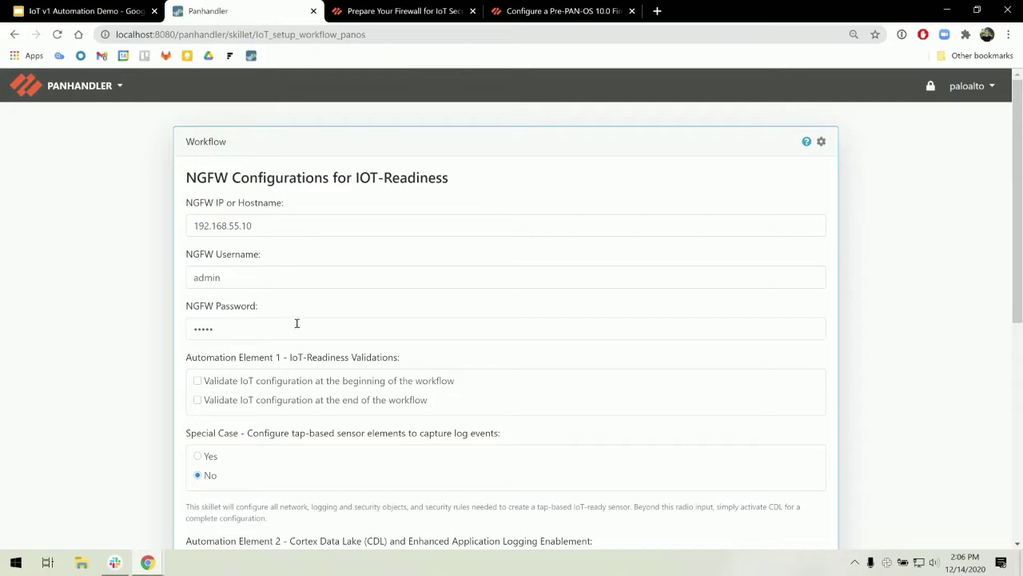
# Step: Enable validation of the IoT configuration at the end of the workflow
pyautogui.scroll(-2, 296, 320)
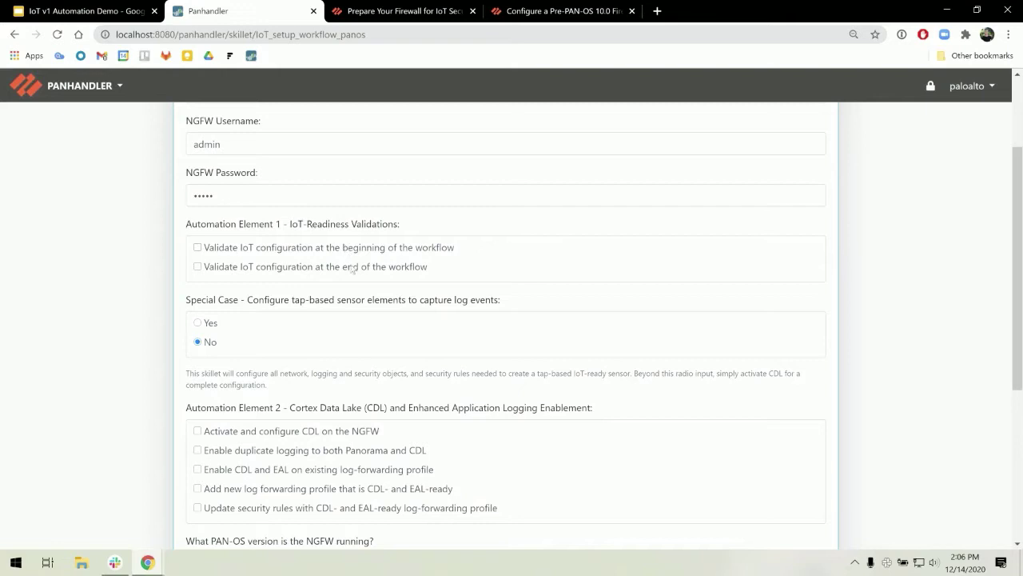
pyautogui.click(353, 270)
pyautogui.click(207, 325)
pyautogui.click(197, 432)
pyautogui.click(199, 431)
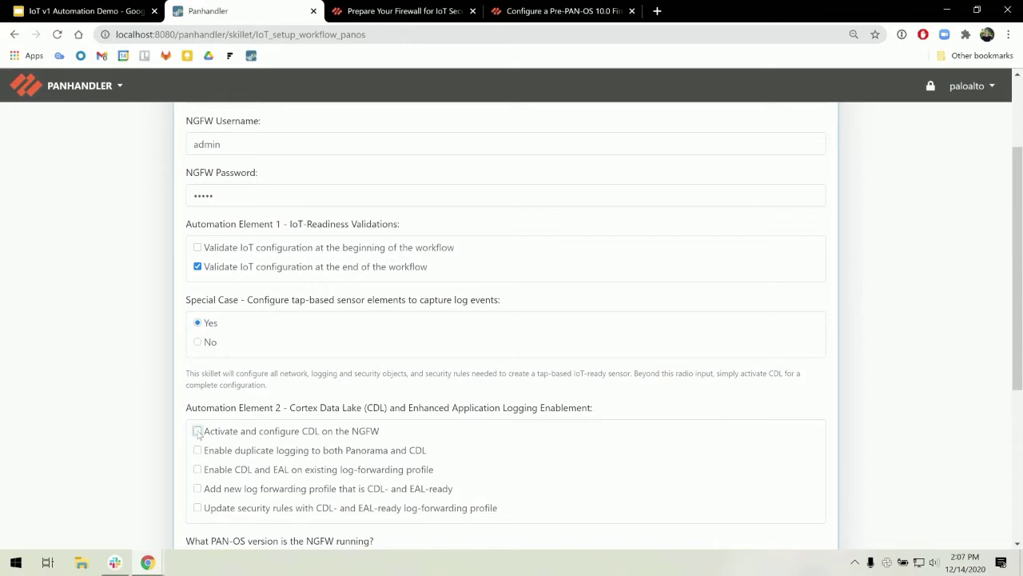
pyautogui.click(198, 342)
# Step: Choose to activate and configure CDL on the NGFW under Automation Element 2
pyautogui.scroll(-1, 171, 282)
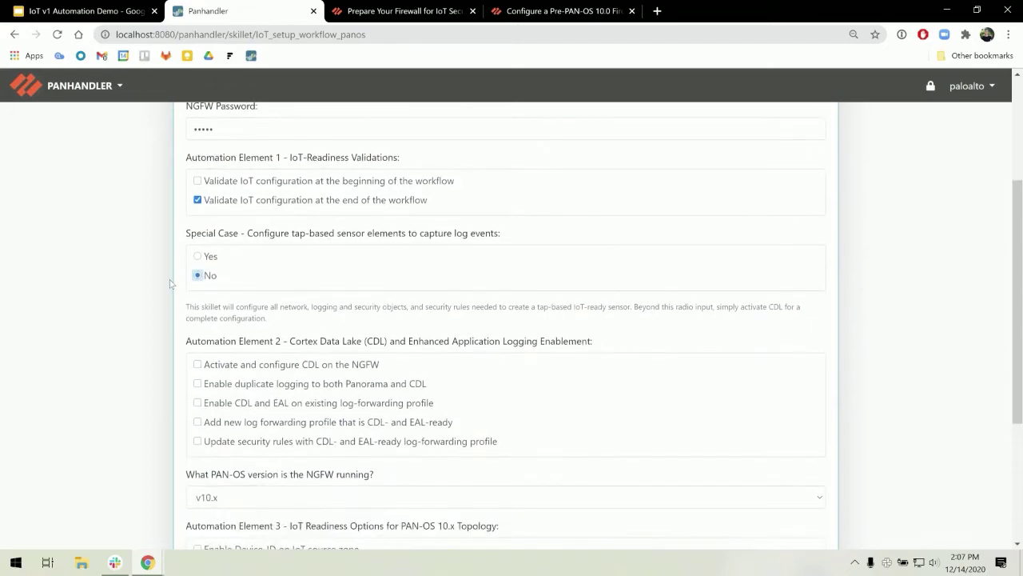
pyautogui.click(213, 371)
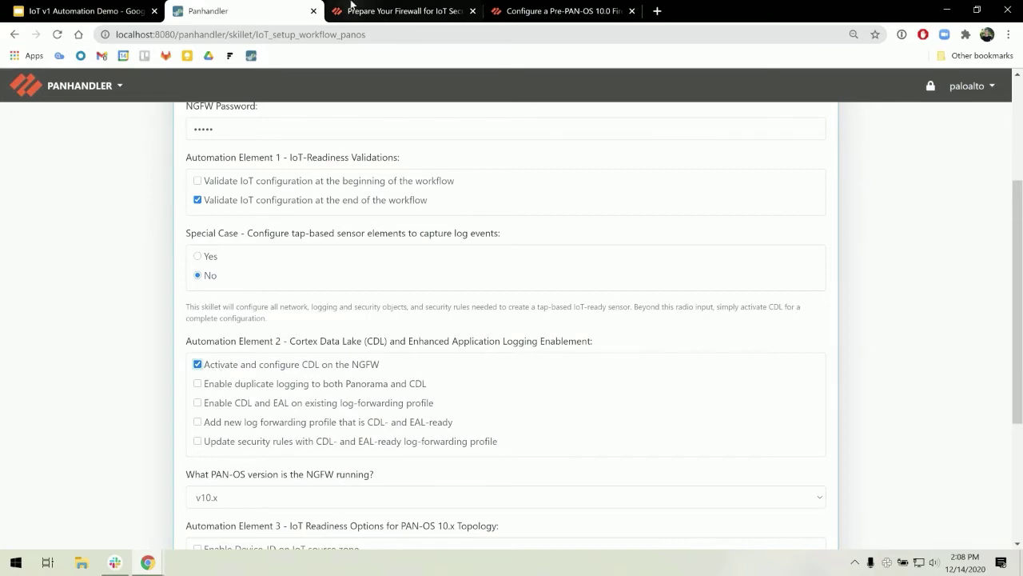
# Step: Read the logging service and log forwarding steps in the Prepare Your Firewall for IoT Security guide, and return to the Panhandler form
pyautogui.click(352, 4)
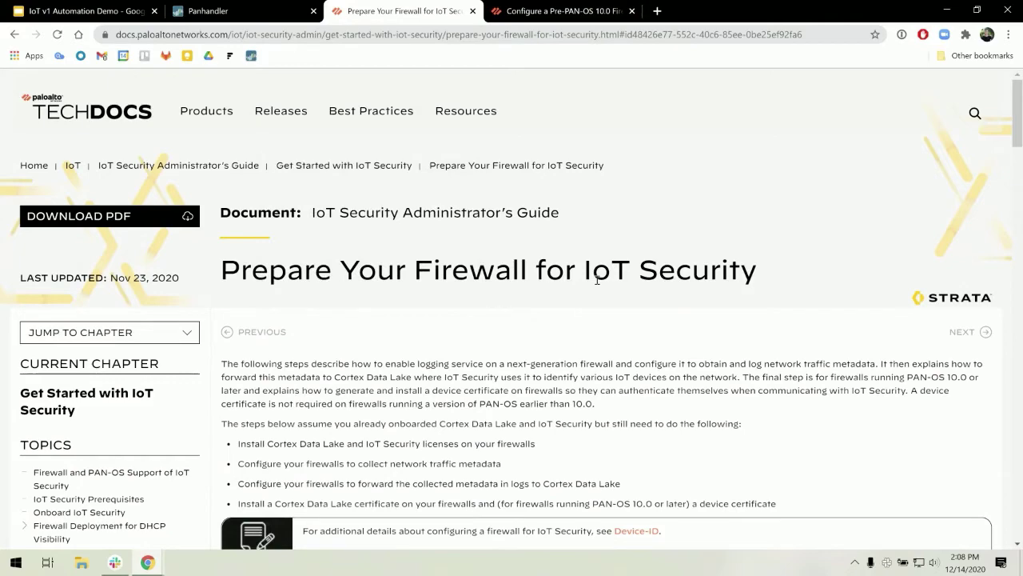
pyautogui.scroll(-5, 597, 279)
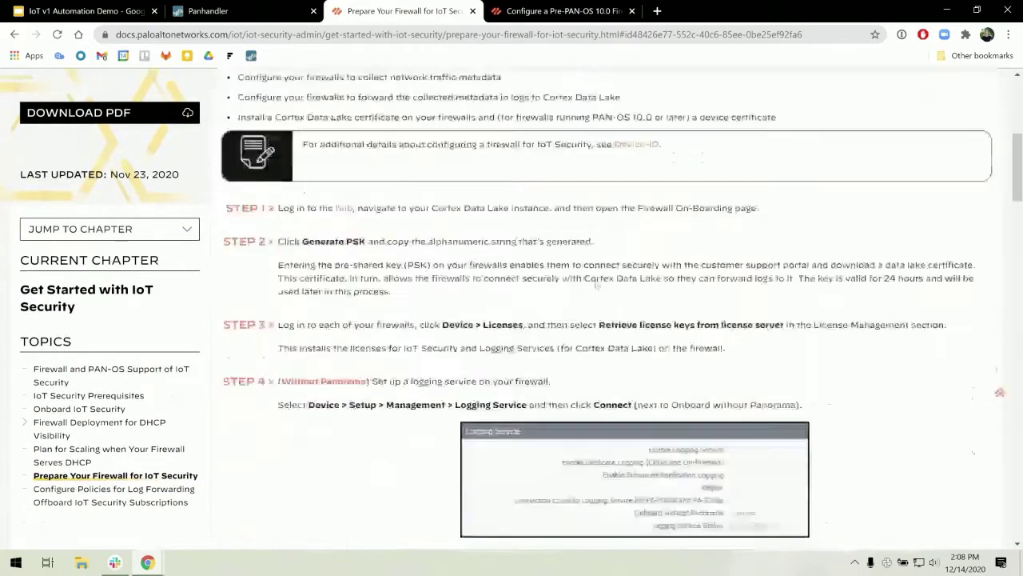
pyautogui.scroll(-2, 596, 284)
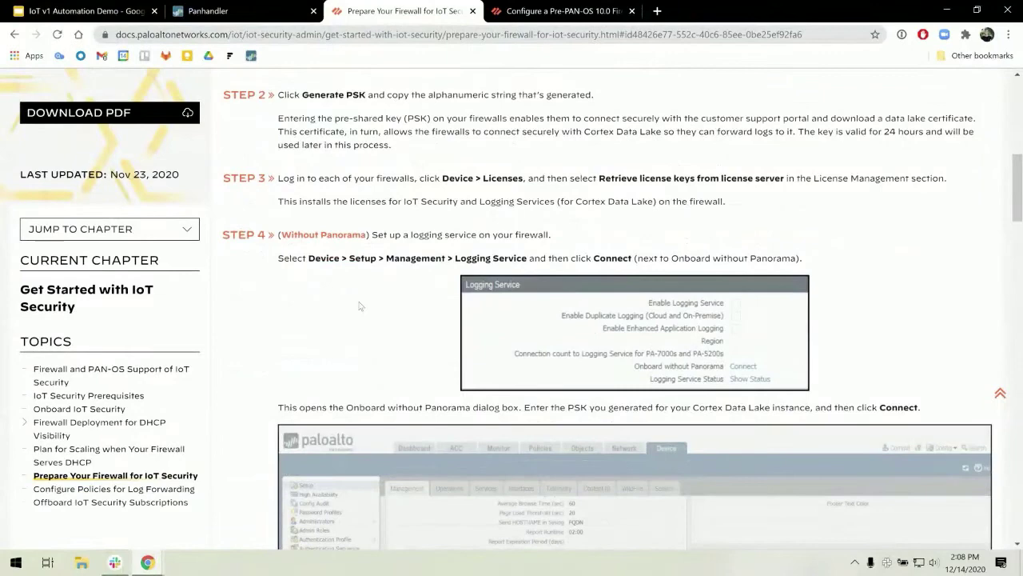
pyautogui.scroll(-2, 358, 310)
pyautogui.scroll(-3, 359, 310)
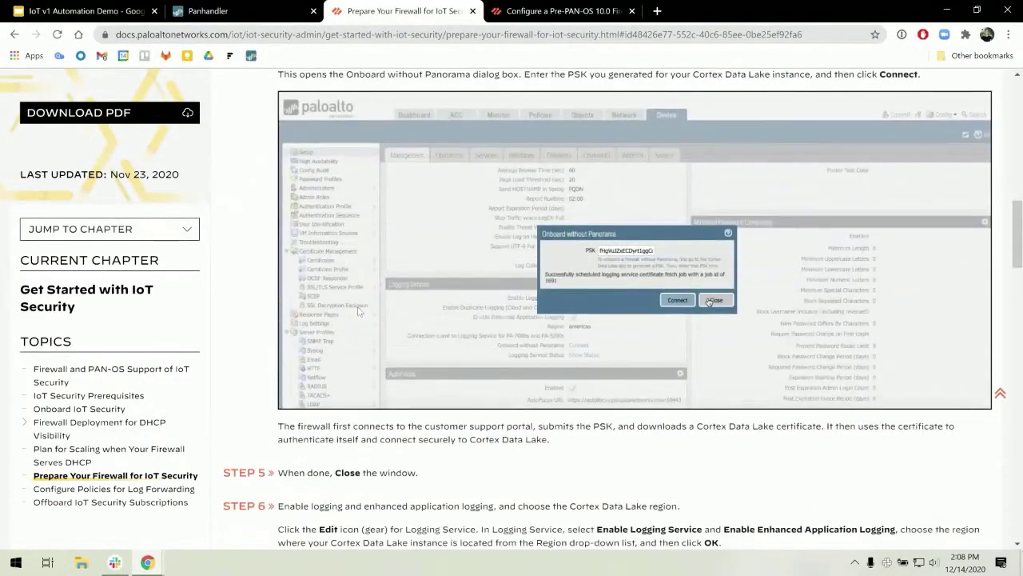
pyautogui.scroll(-1, 359, 310)
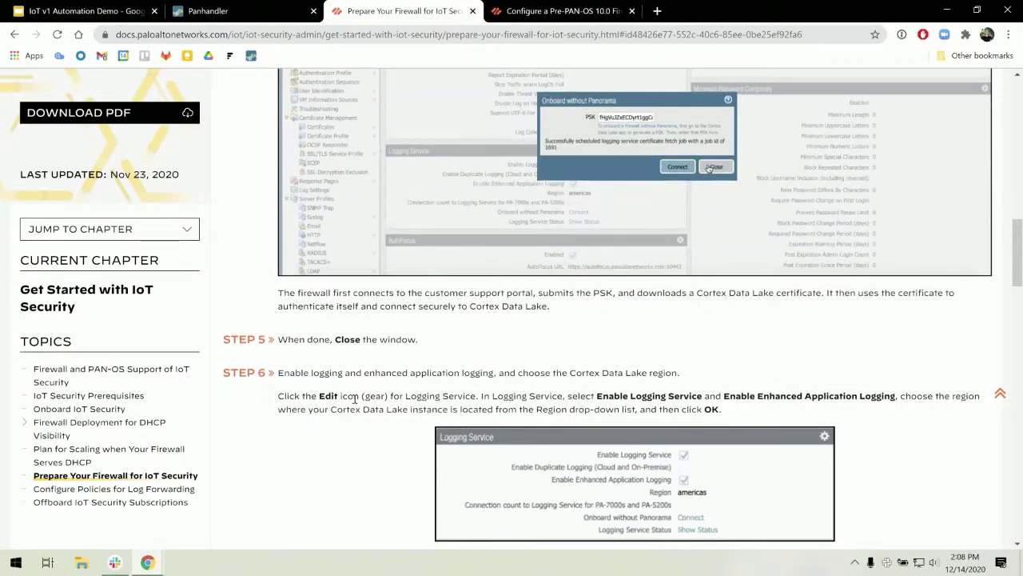
pyautogui.click(255, 8)
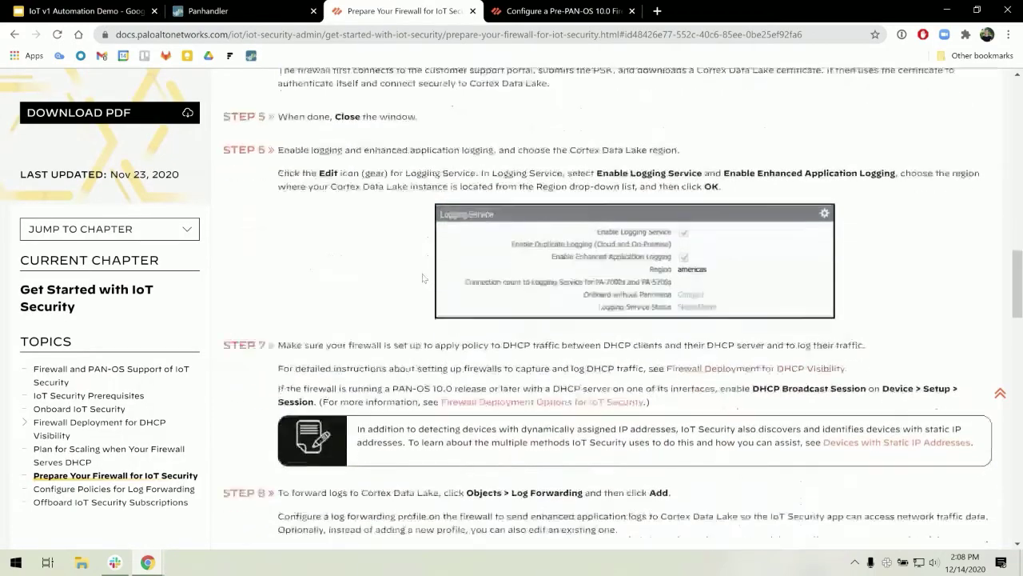
pyautogui.scroll(-1, 430, 325)
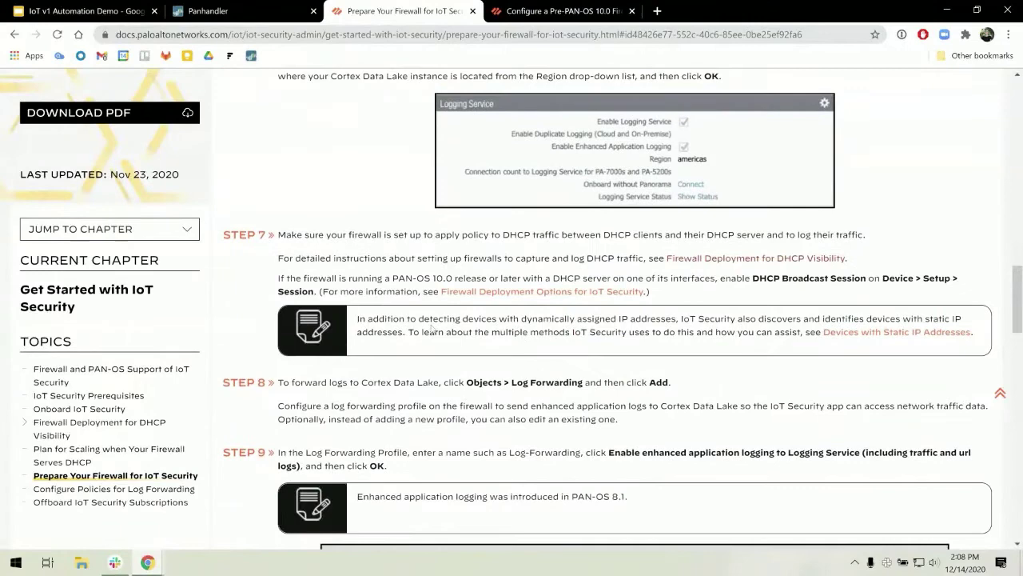
pyautogui.scroll(-1, 431, 328)
pyautogui.scroll(-2, 431, 328)
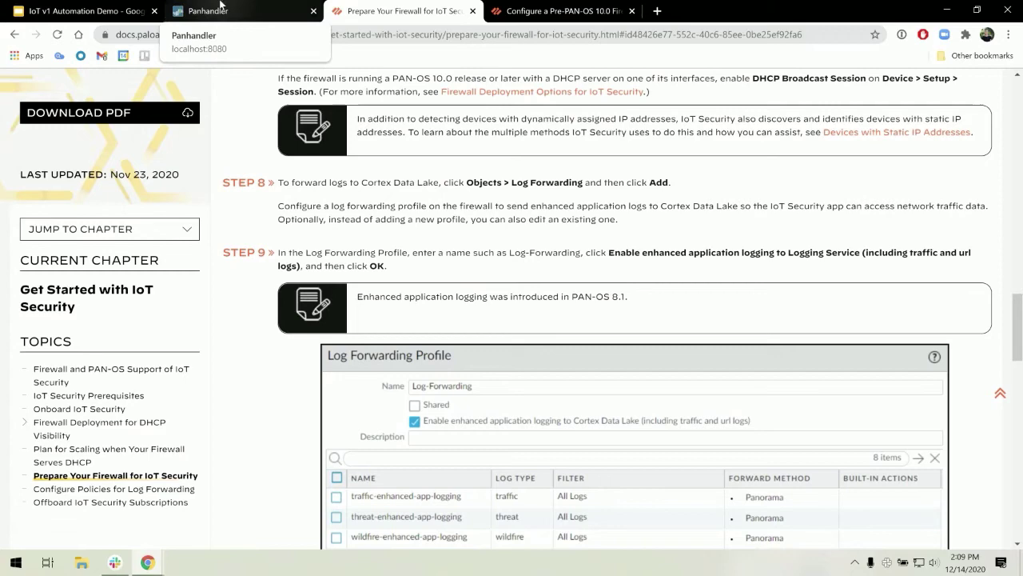
pyautogui.click(221, 6)
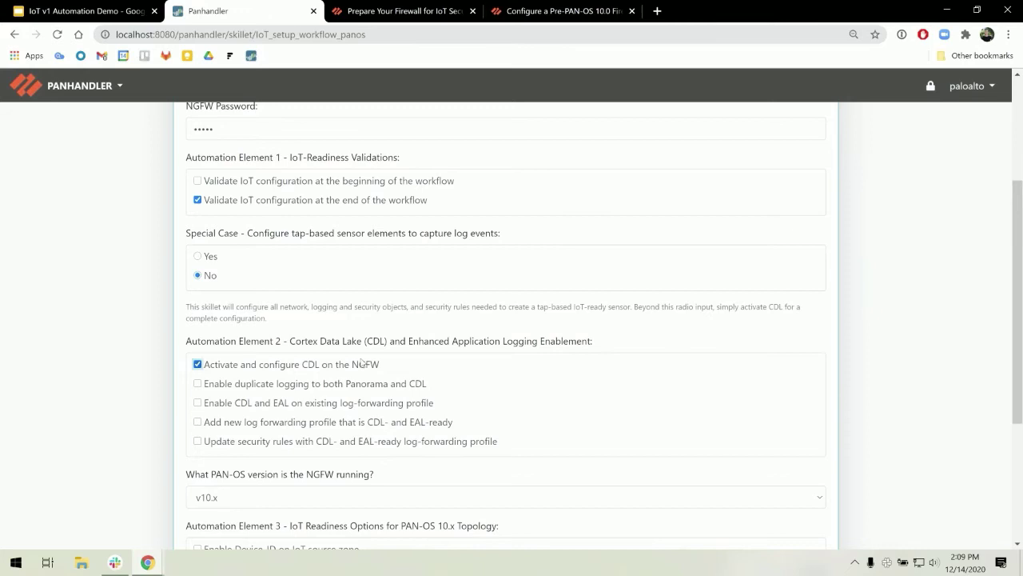
# Step: Enable the DHCP broadcast session and Multicast Firewalling options for the PAN-OS 10.x topology
pyautogui.scroll(-3, 361, 362)
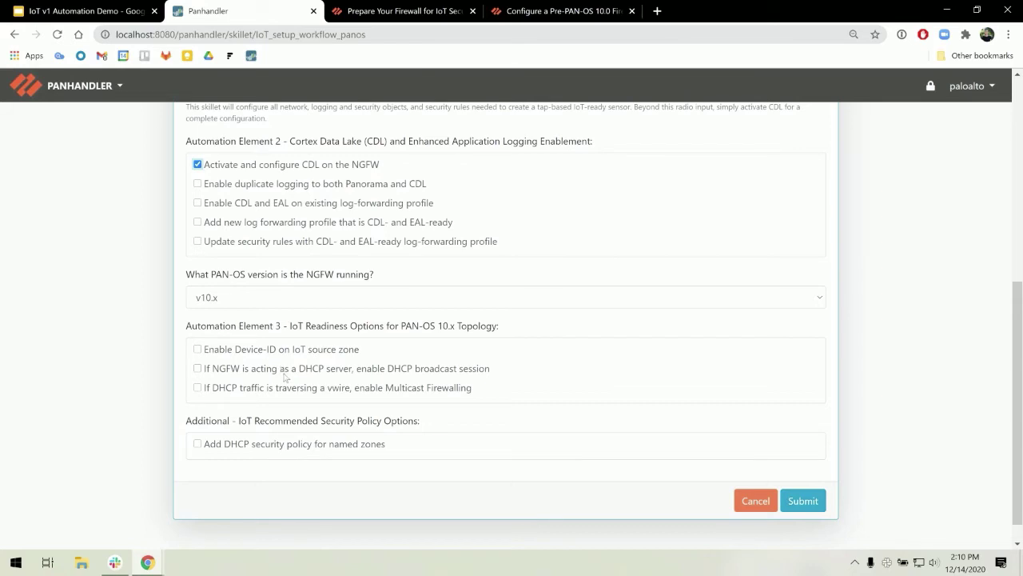
pyautogui.click(198, 368)
pyautogui.click(198, 390)
# Step: Set the PAN-OS version the NGFW is running to v9.x
pyautogui.click(227, 301)
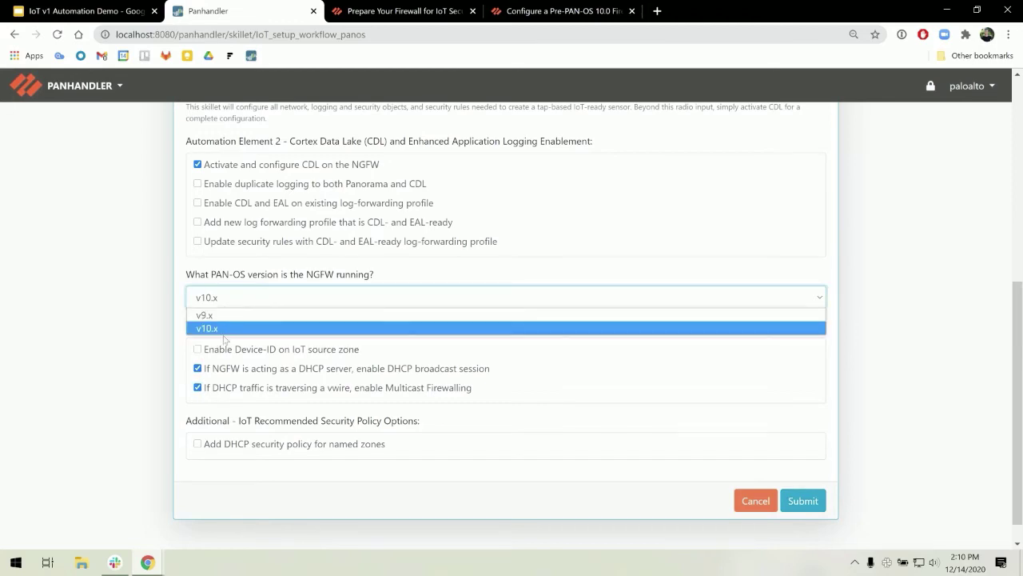
pyautogui.click(226, 316)
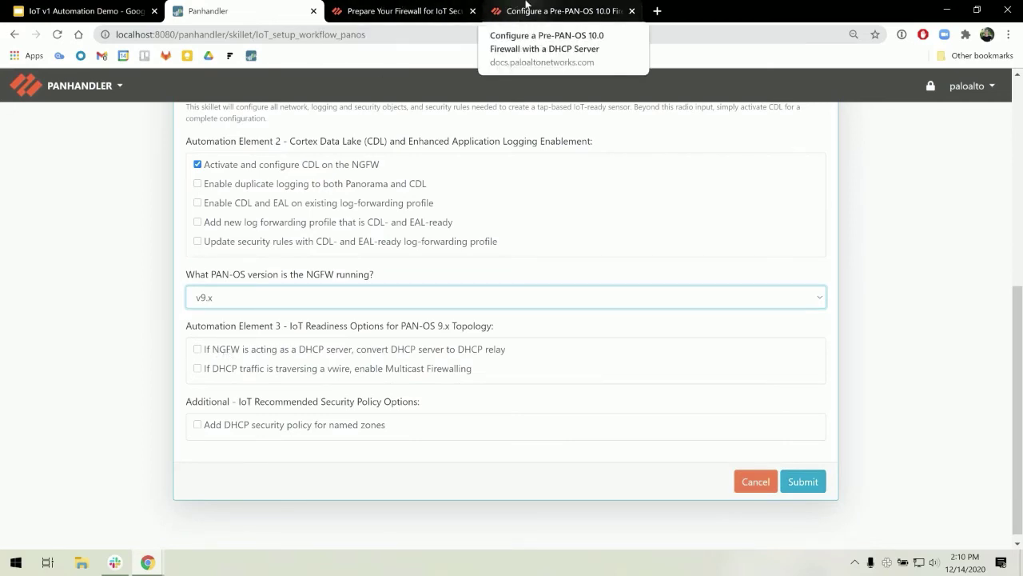
# Step: Examine the DHCP relay solution and its virtual router and VLAN steps in the Configure a Pre-PAN-OS 10.0 Firewall with a DHCP Server guide
pyautogui.click(526, 7)
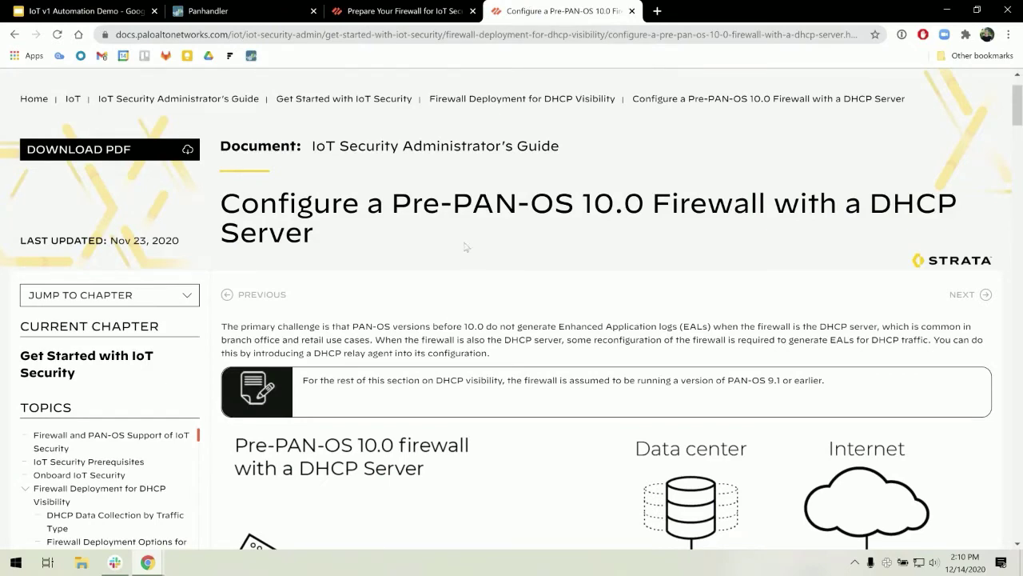
pyautogui.scroll(-2, 825, 272)
pyautogui.scroll(-10, 823, 277)
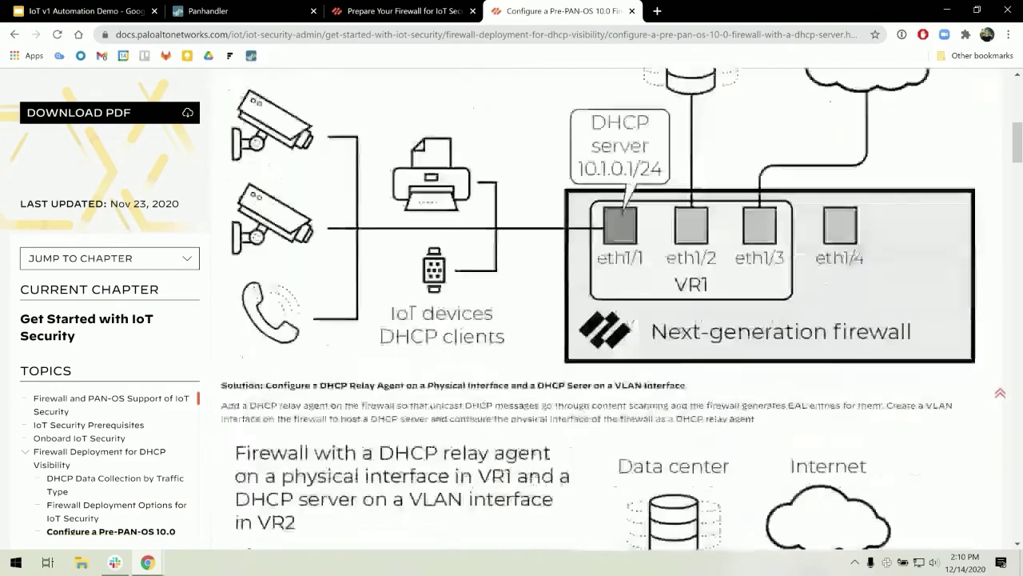
pyautogui.scroll(-4, 822, 279)
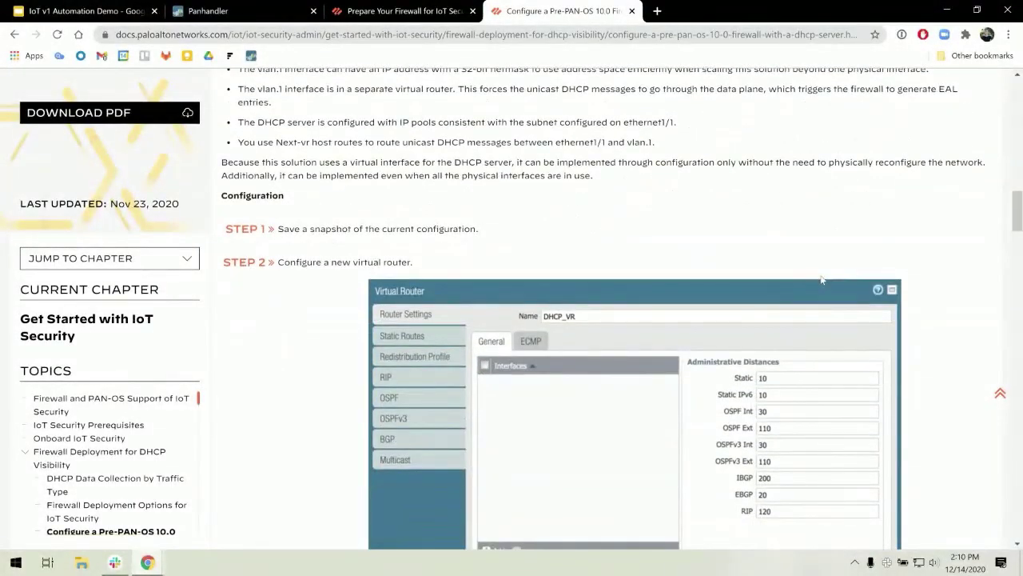
pyautogui.scroll(-1, 822, 279)
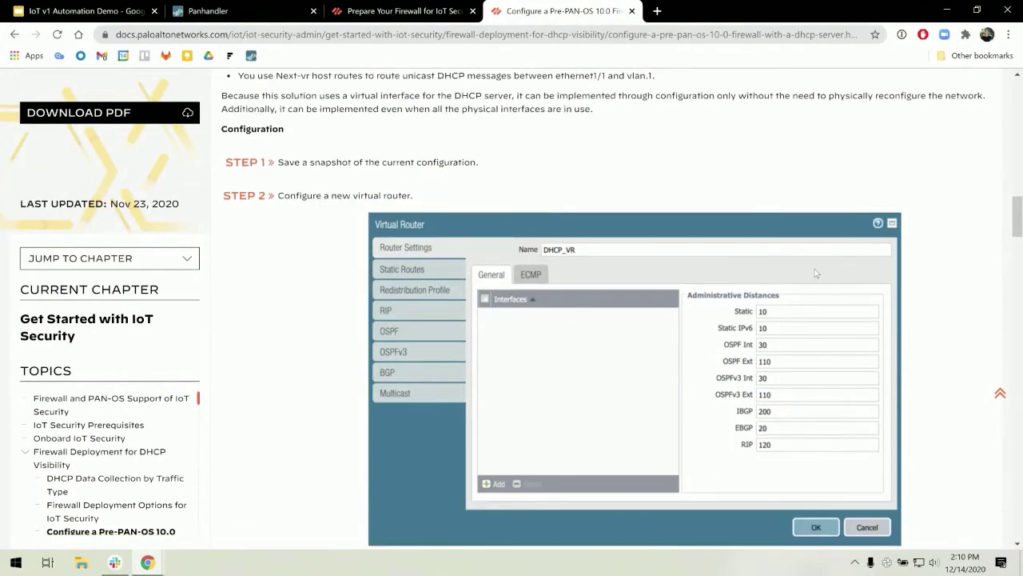
pyautogui.scroll(-7, 816, 273)
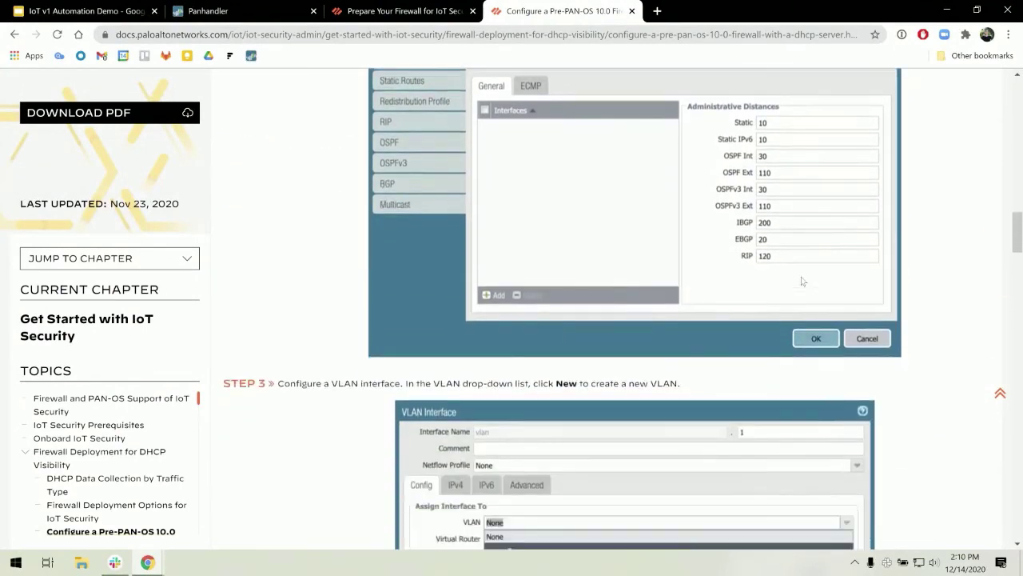
pyautogui.scroll(-2, 803, 279)
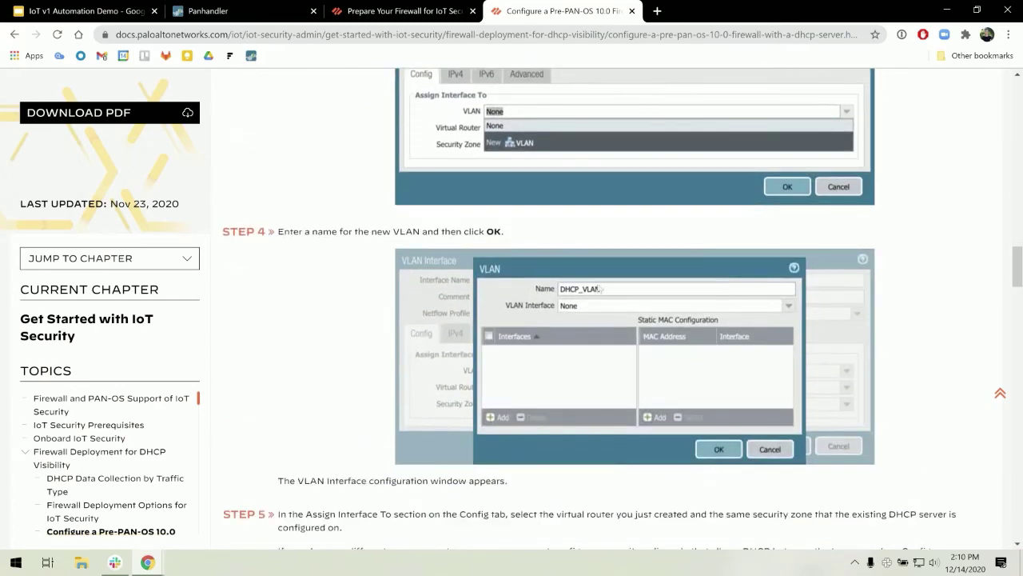
# Step: Return to the Panhandler form and enable converting the DHCP server to DHCP relay for the PAN-OS 9.x topology
pyautogui.click(392, 11)
pyautogui.click(306, 7)
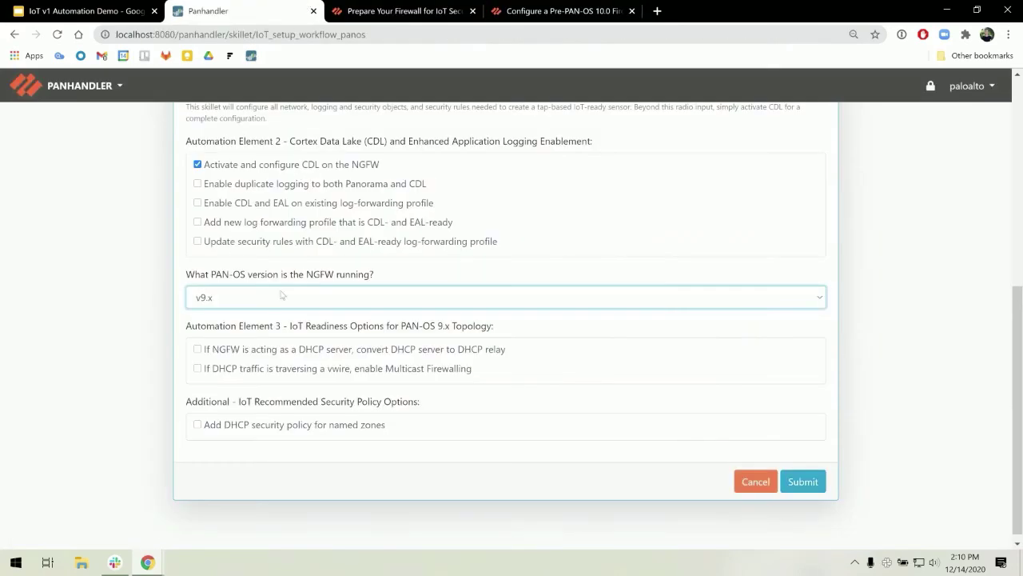
pyautogui.click(196, 349)
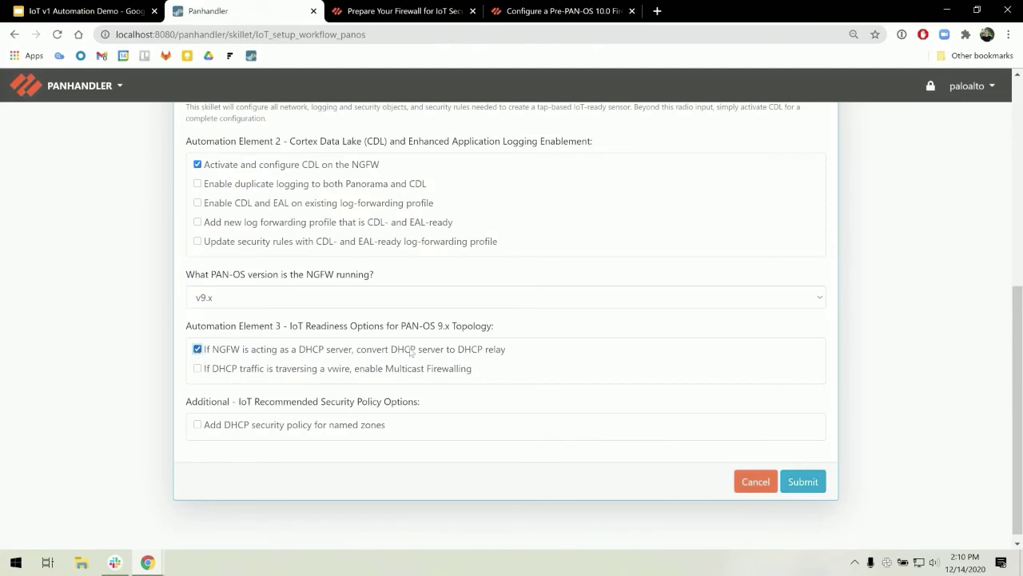